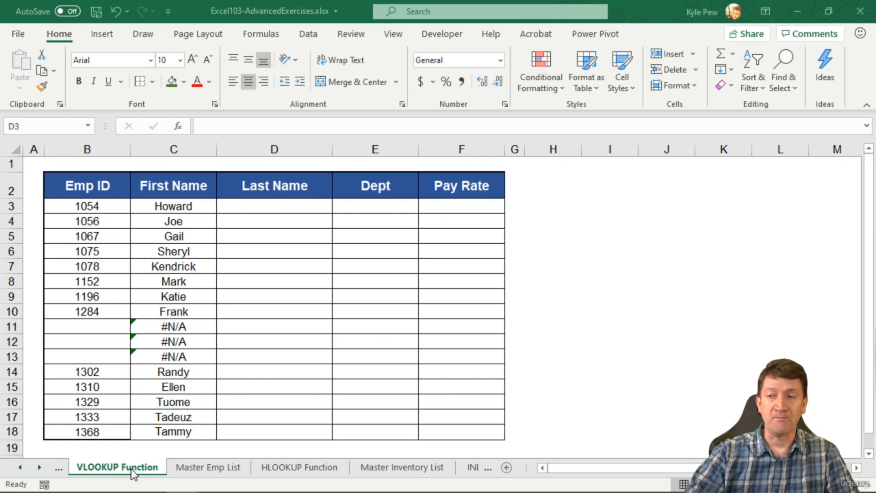
Examine the Master Emp List sheet's employee records and compare them with the Emp ID column on the VLOOKUP Function sheet
click(195, 469)
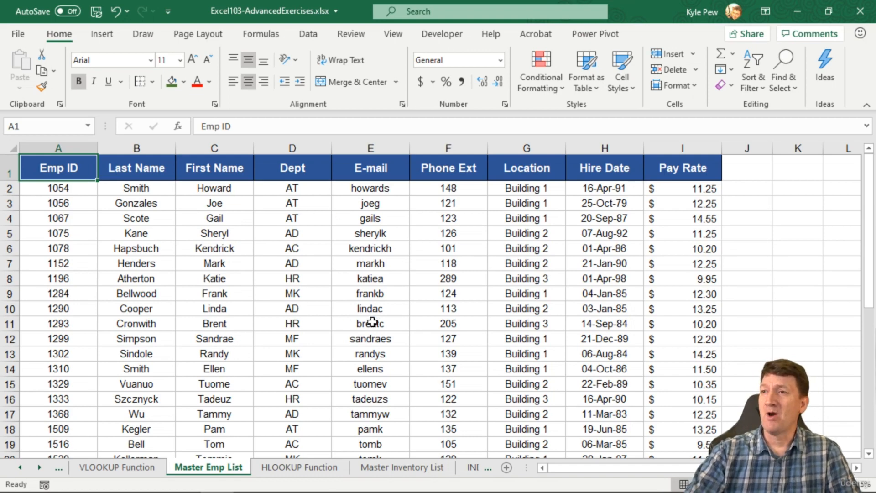
scroll(324, 392, down, 10)
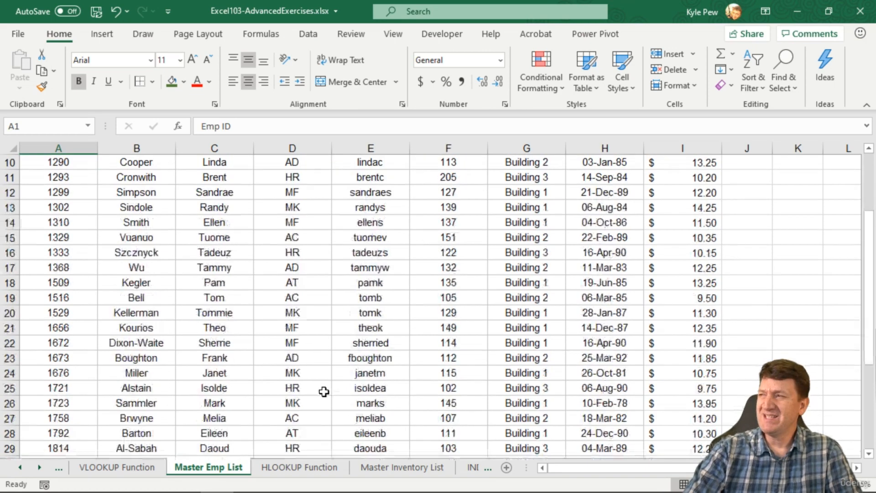
scroll(274, 374, up, 2)
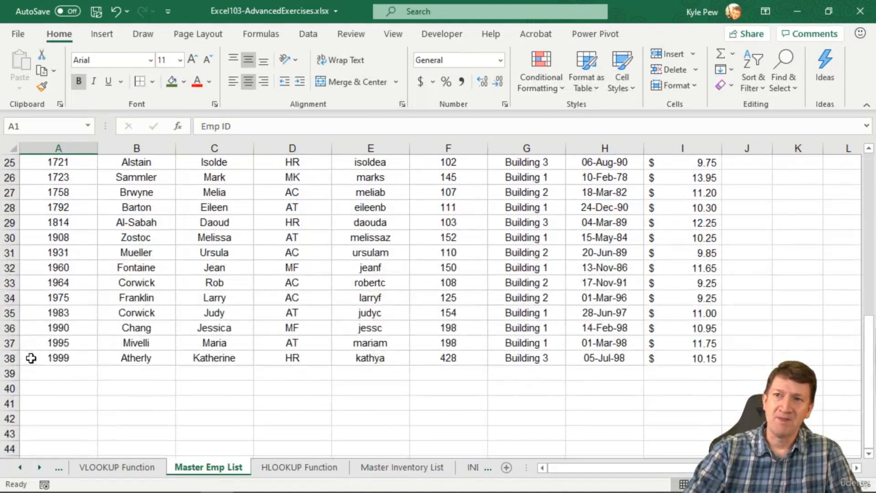
scroll(59, 362, up, 8)
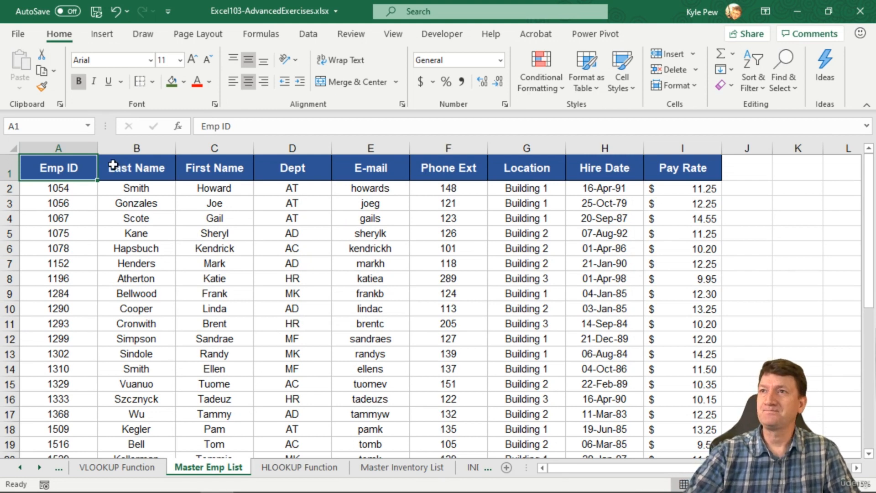
click(114, 468)
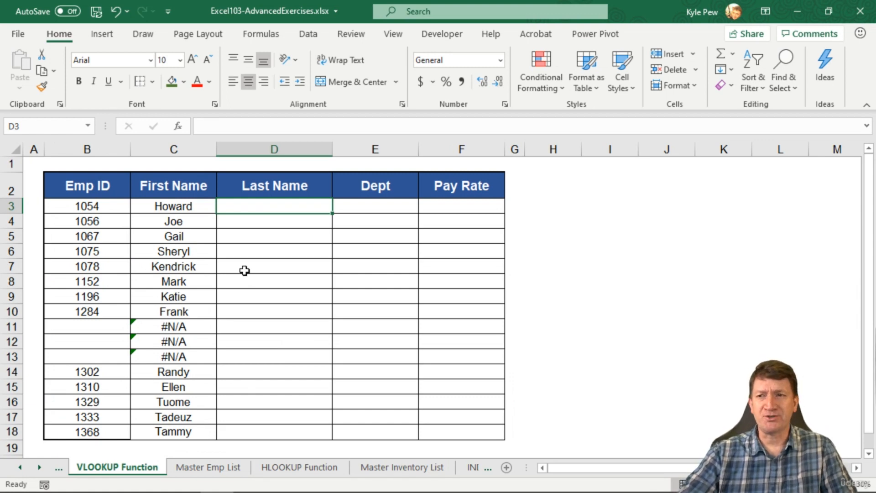
click(209, 466)
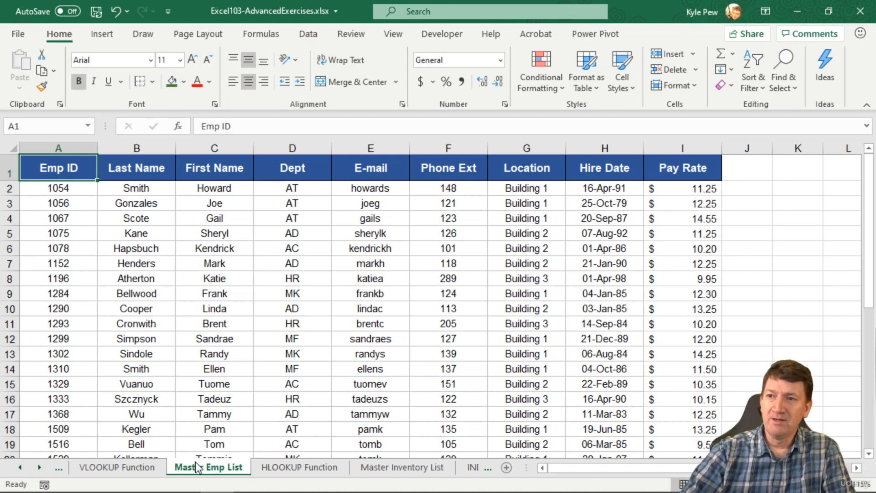
click(118, 467)
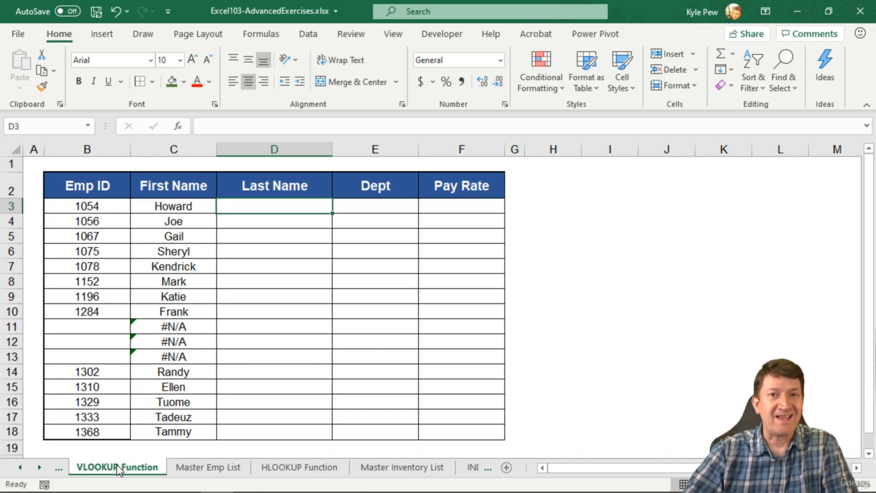
drag(107, 207, 86, 430)
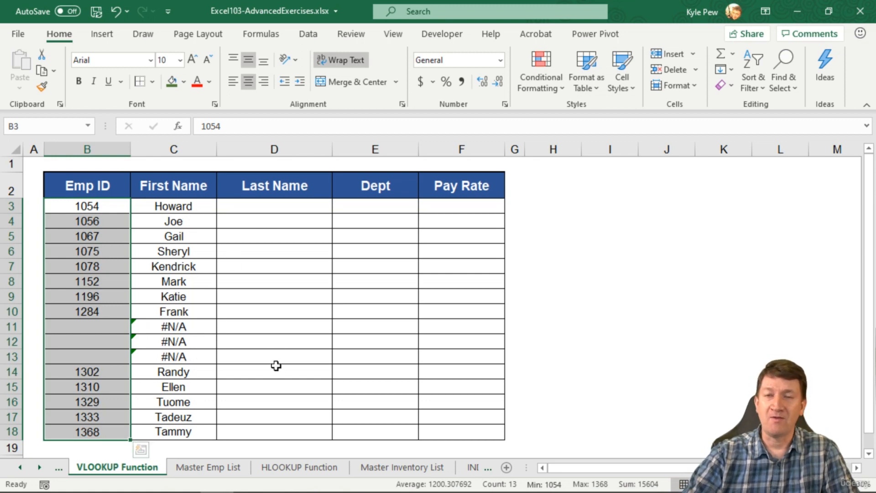
click(213, 467)
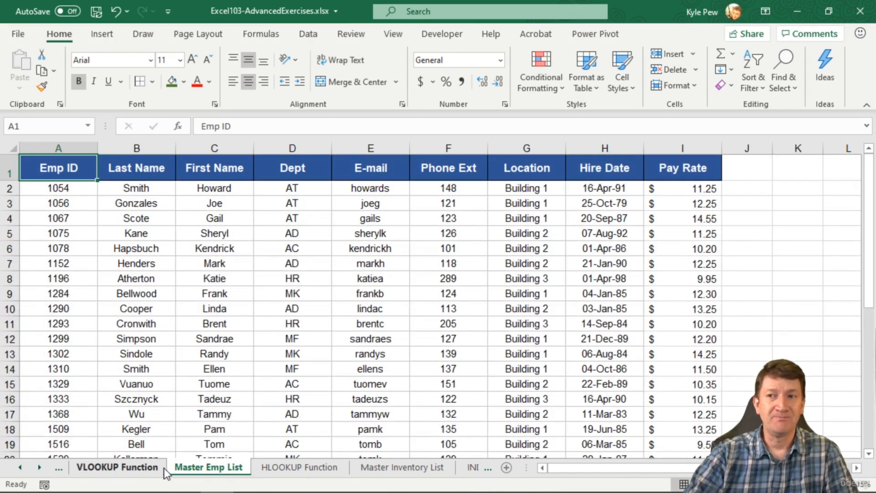
click(147, 467)
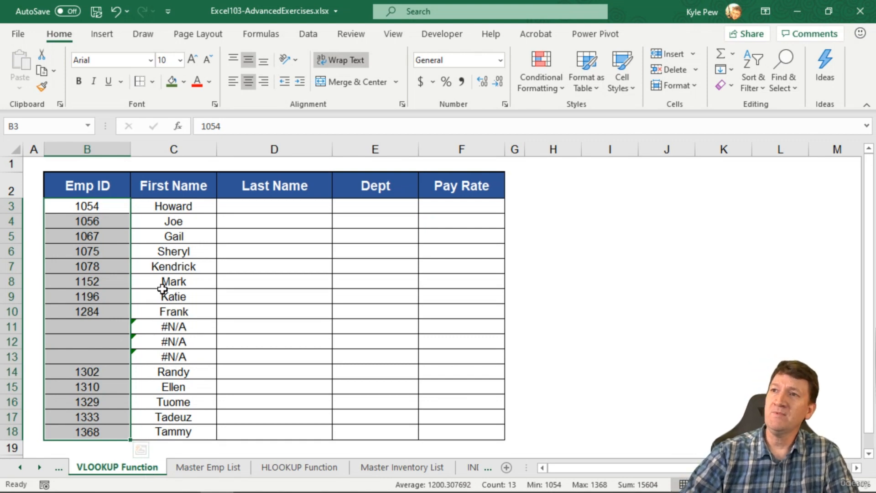
Inspect the First Name lookup formula in C3 and trace the Emp ID in B3 to its record on the Master Emp List sheet
click(168, 209)
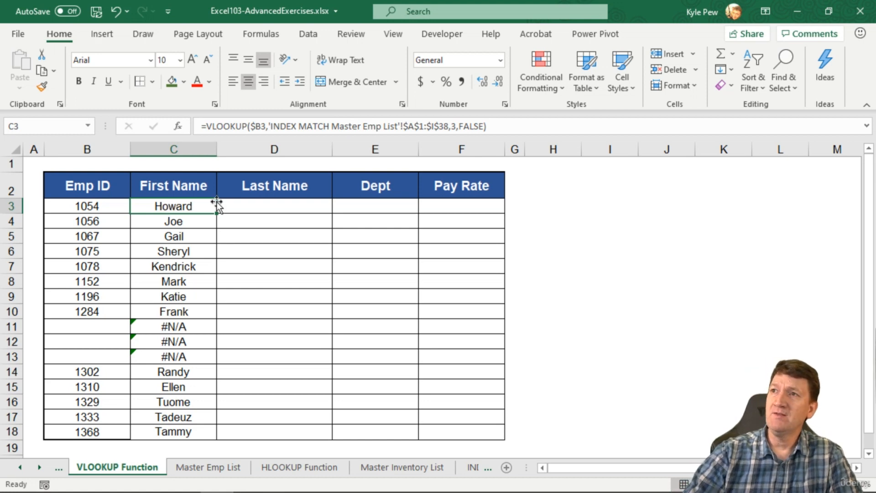
click(251, 204)
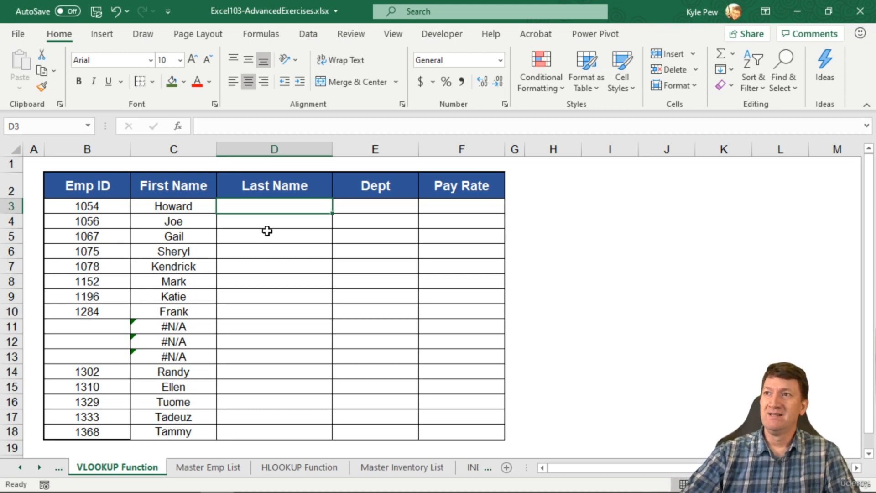
click(93, 208)
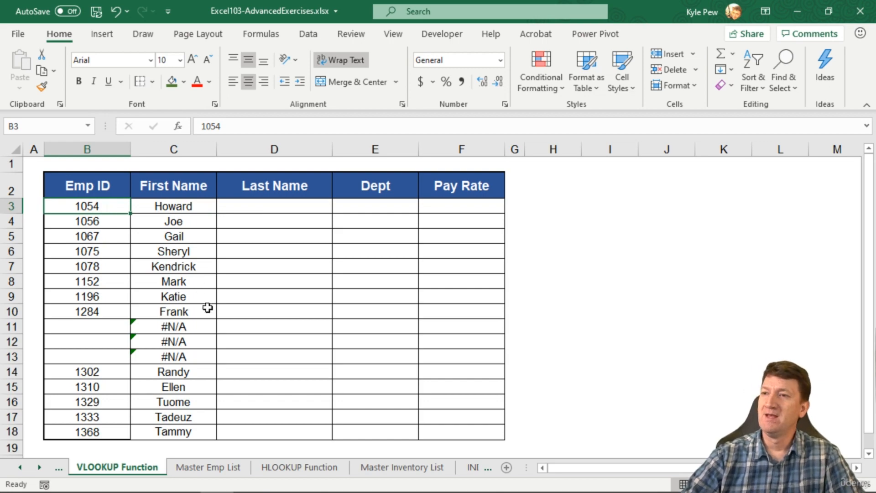
click(209, 468)
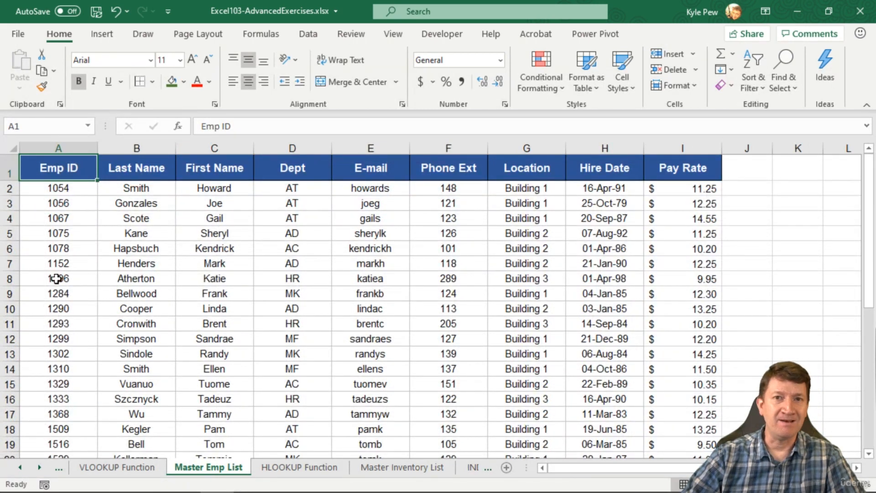
click(62, 190)
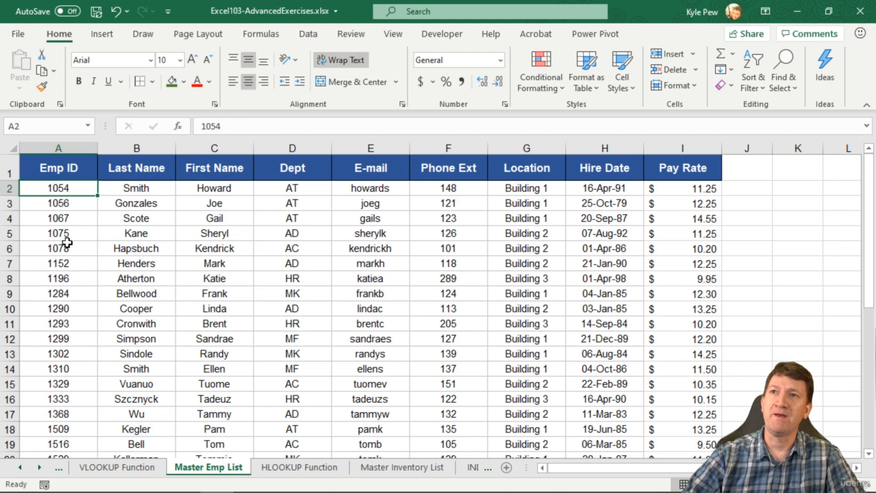
click(137, 469)
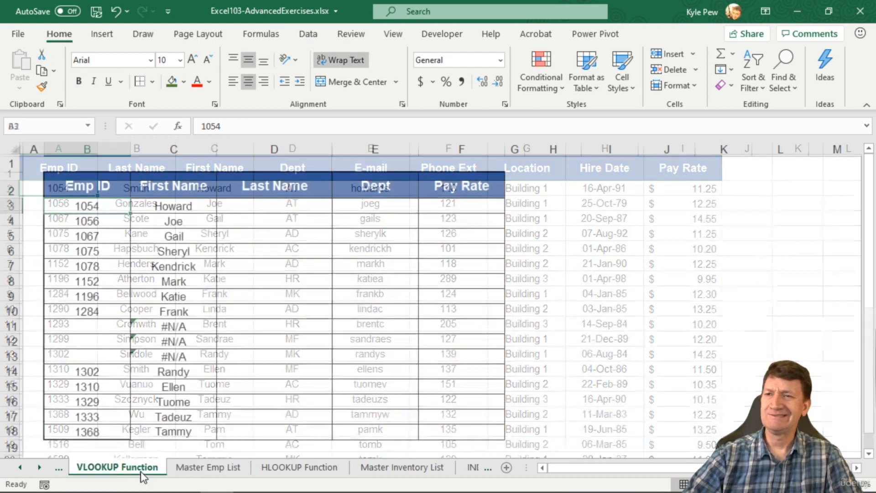
click(196, 467)
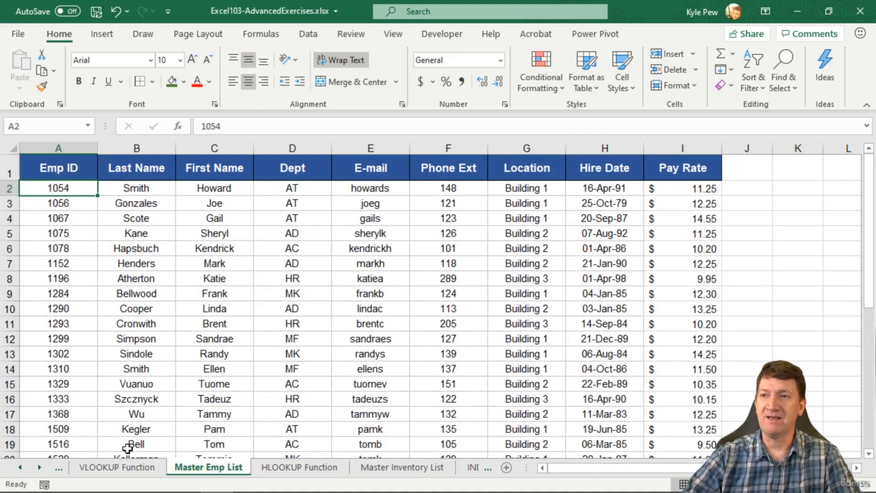
click(130, 463)
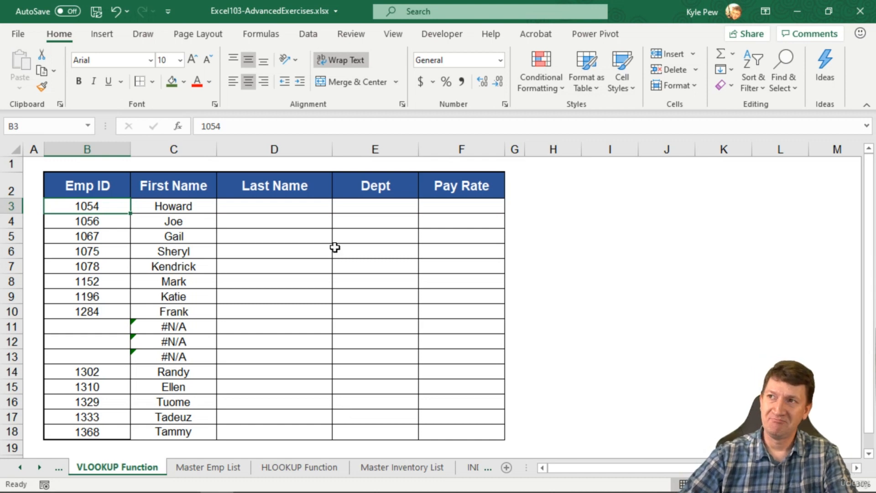
Start a VLOOKUP formula in the first Last Name cell, D3, and open its function arguments
click(281, 207)
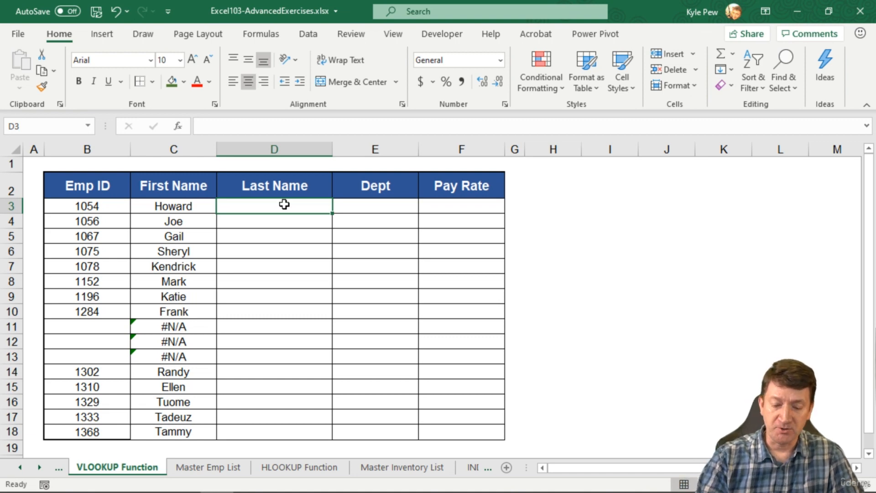
text(=vl)
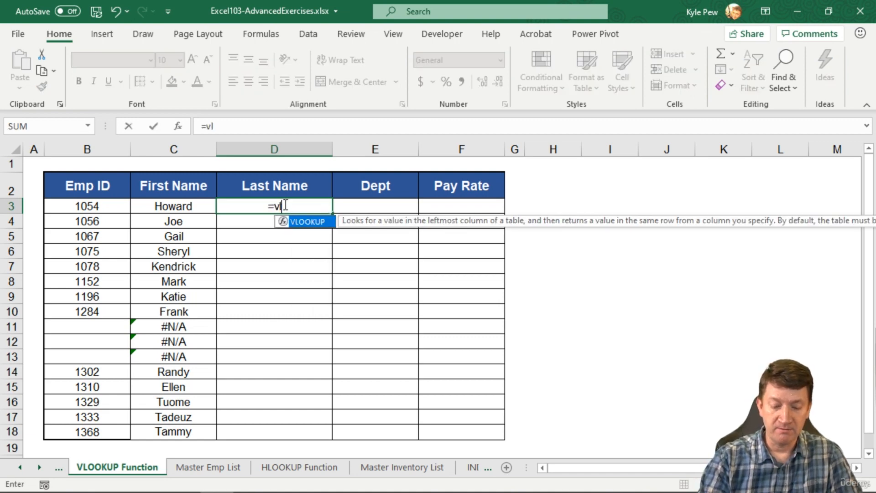
text(ookup()
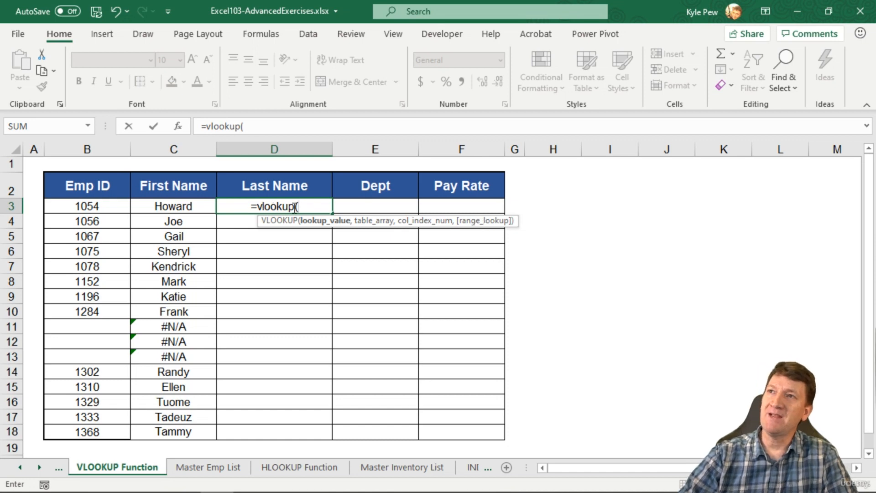
click(176, 126)
drag(124, 269, 414, 155)
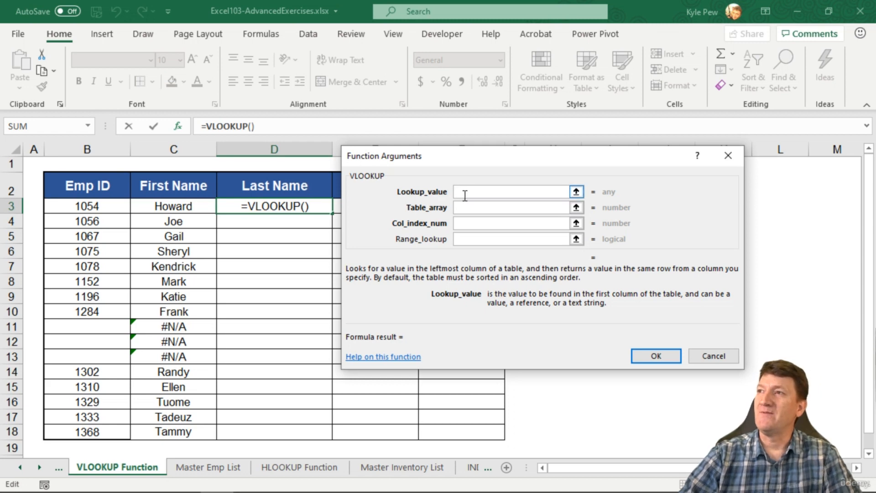
Set the VLOOKUP's Lookup_value to the Emp ID in B3 with only the column locked, as $B3
click(84, 206)
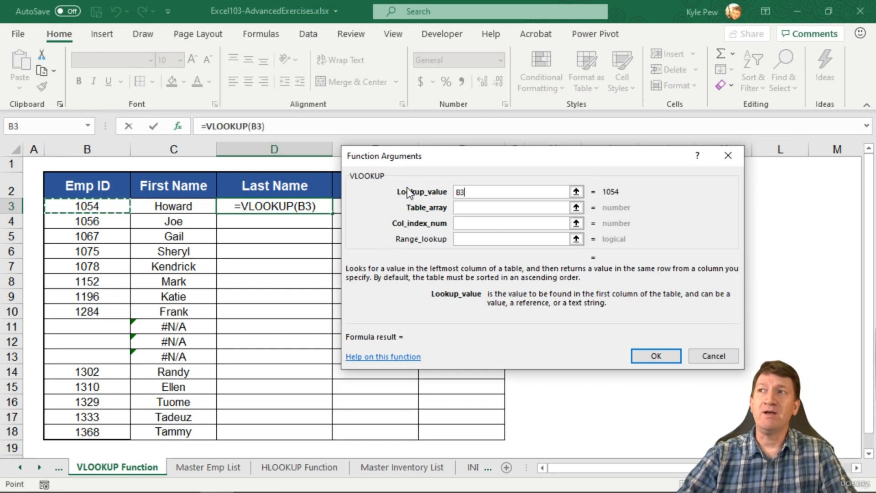
drag(410, 158, 512, 159)
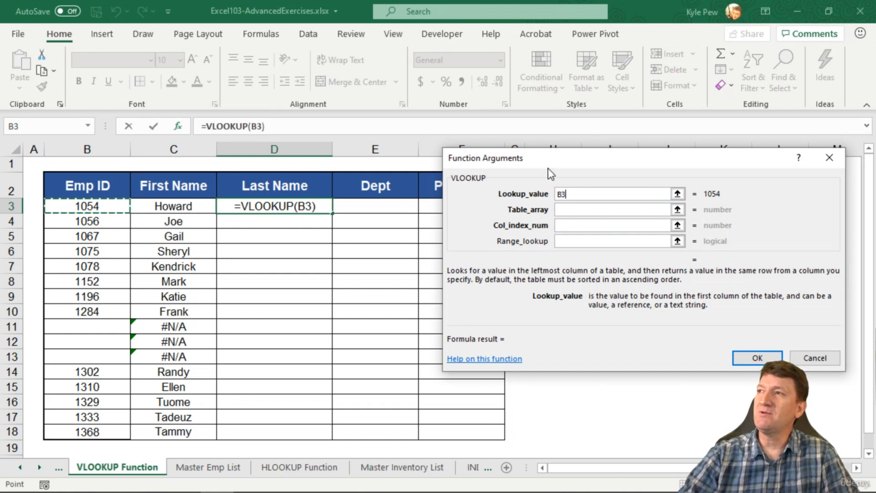
drag(547, 160, 452, 170)
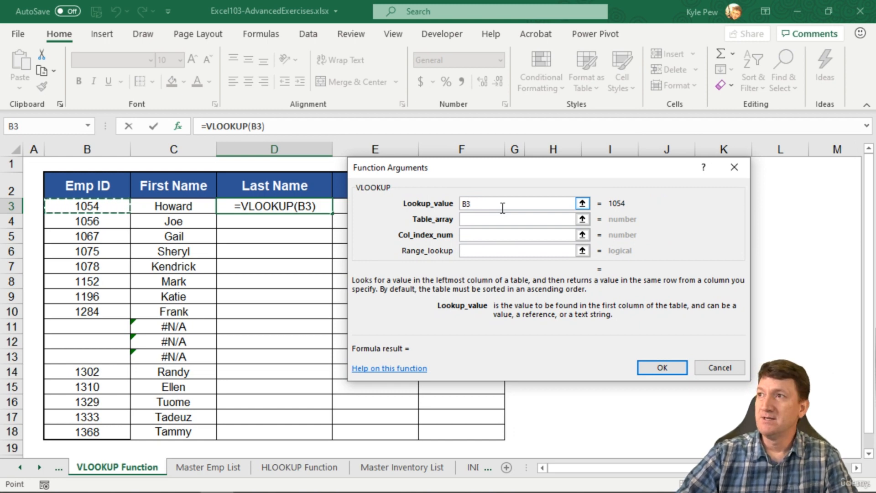
click(476, 206)
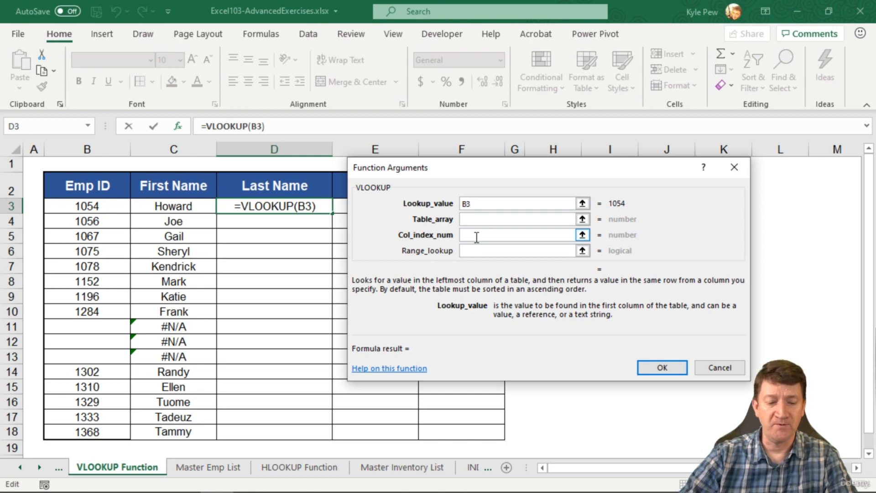
key(F4)
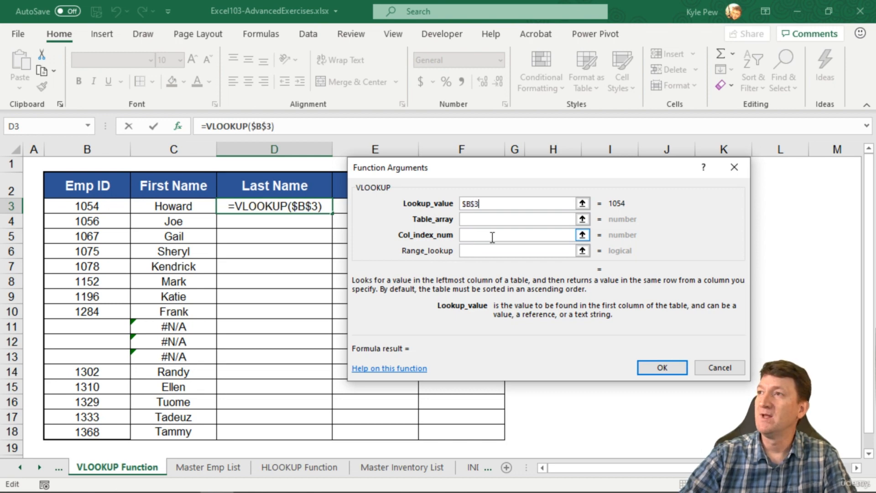
key(F4)
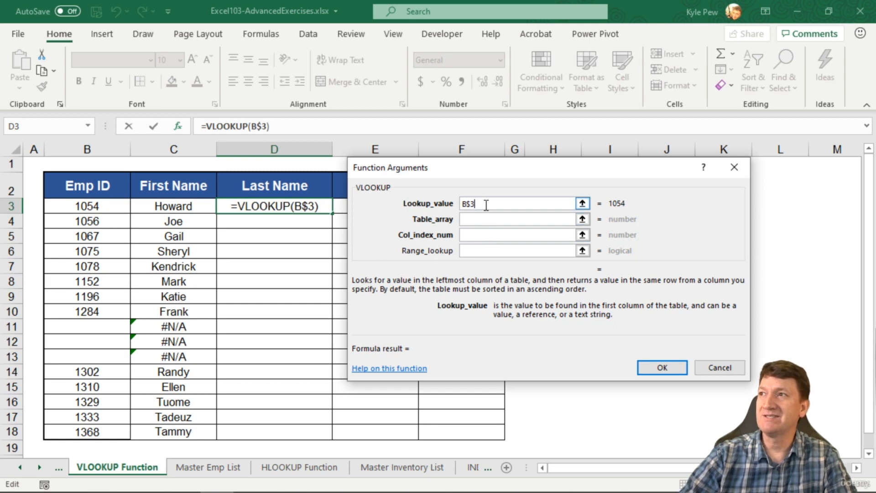
key(F4)
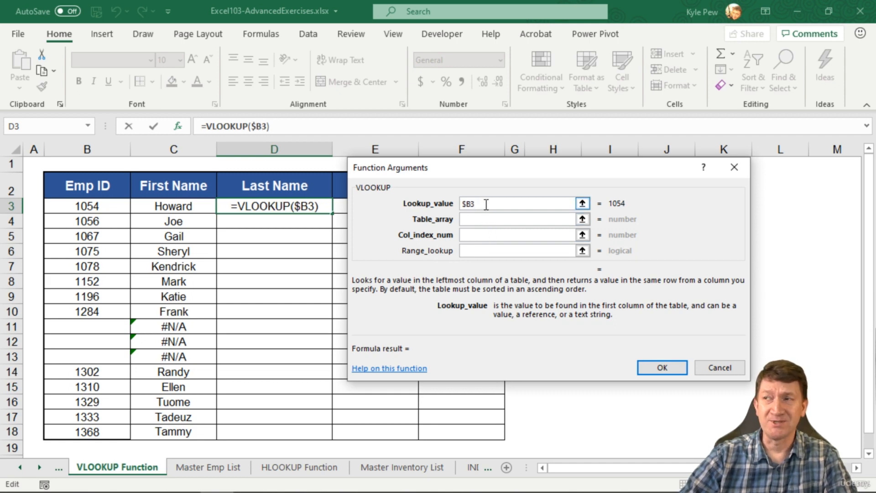
click(464, 219)
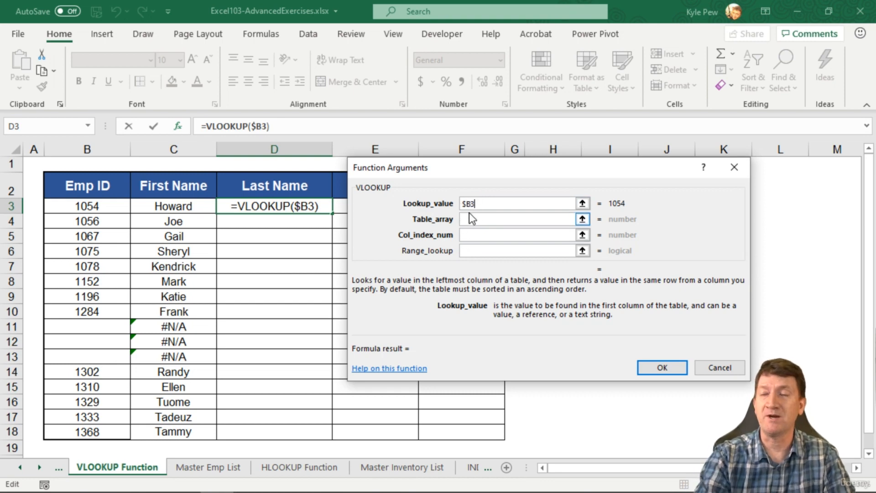
click(469, 203)
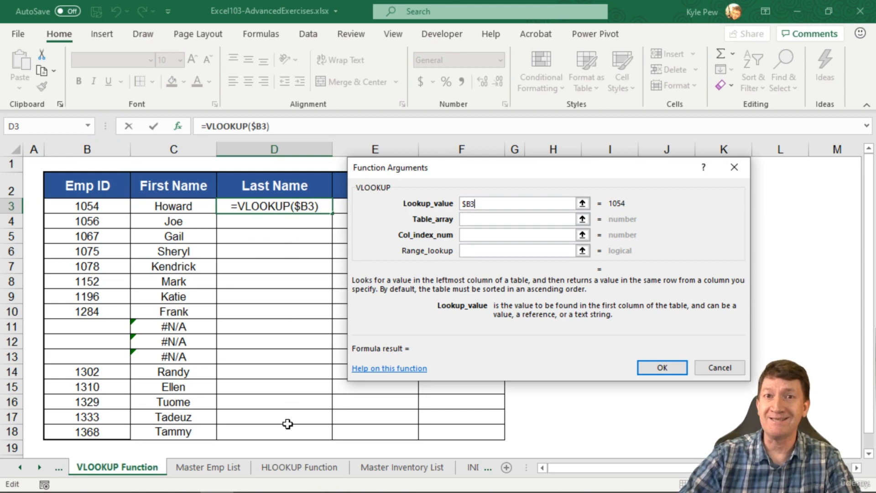
drag(426, 169, 535, 169)
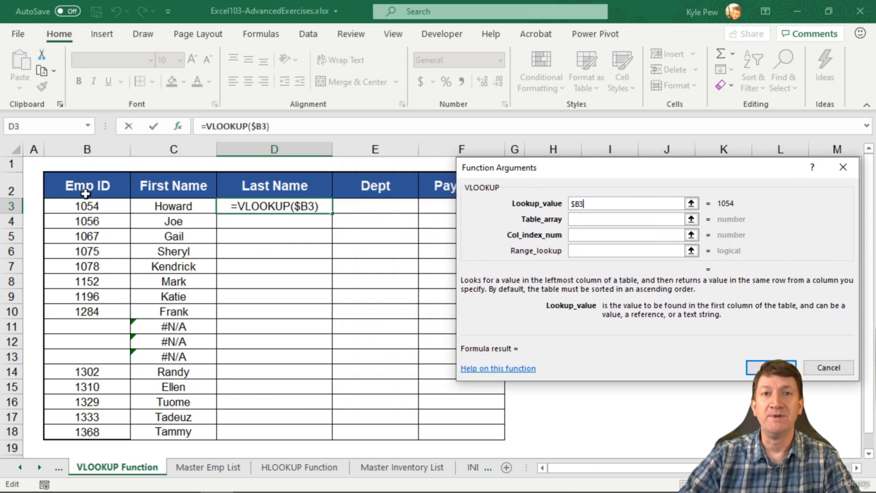
drag(573, 174, 471, 177)
Set the VLOOKUP's Table_array to the whole employee table on the Master Emp List sheet, A1:I38 including headers
key(Tab)
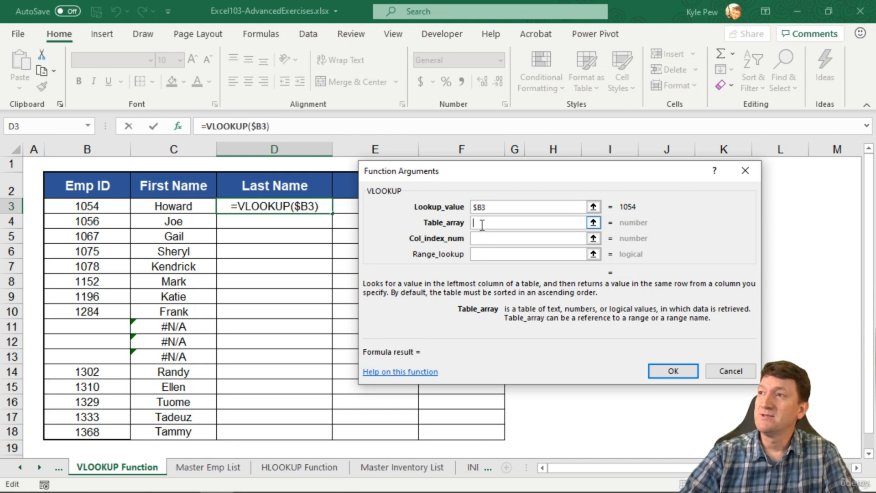
click(191, 469)
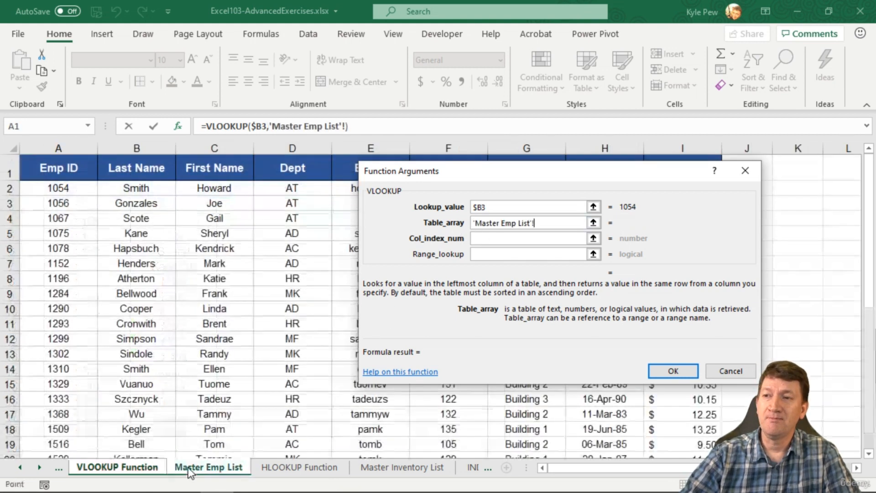
drag(378, 172, 548, 166)
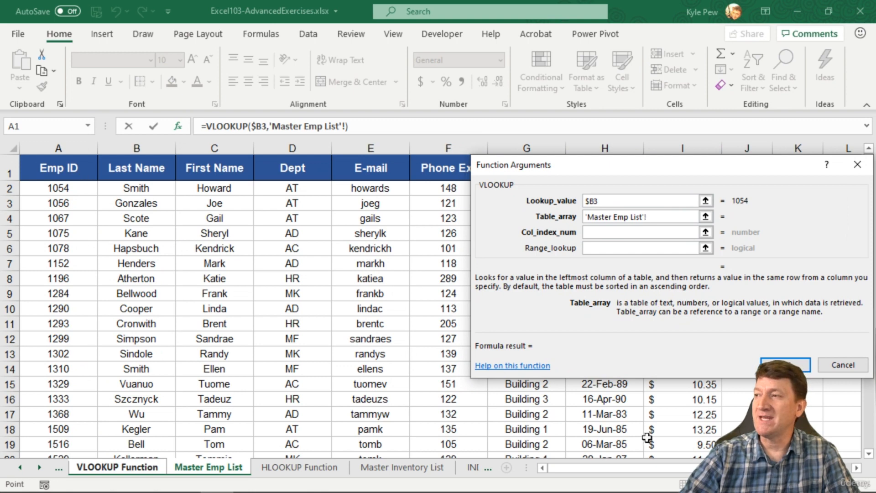
click(43, 167)
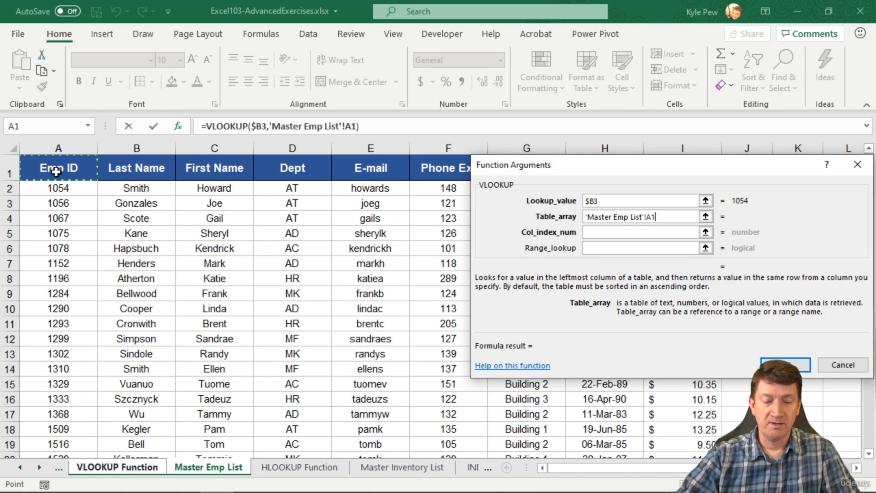
key(ctrl+shift+Down)
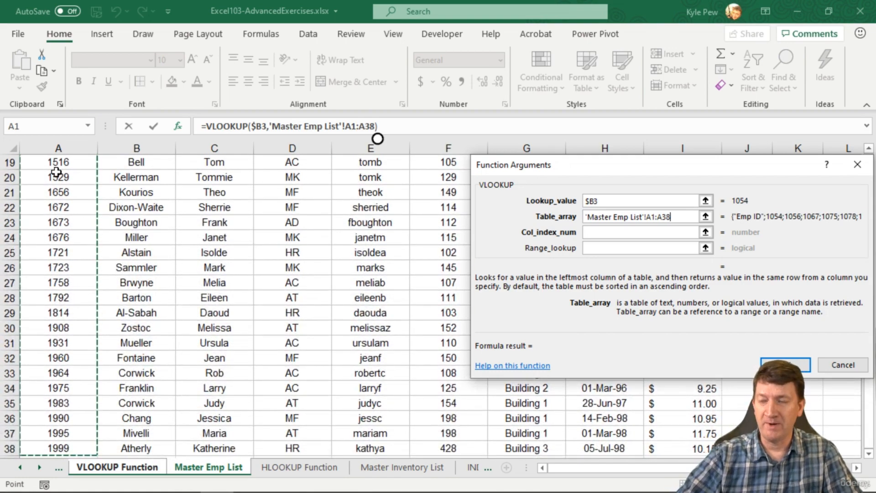
key(ctrl+shift+Right)
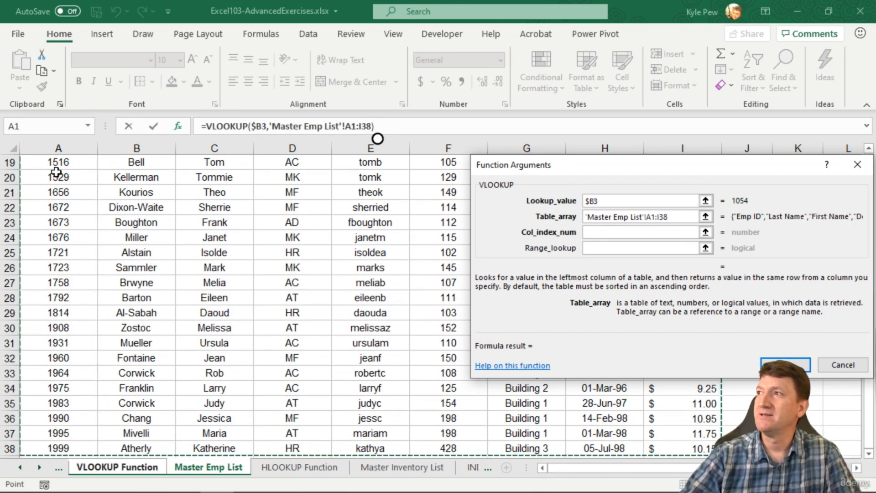
Make the Table_array range fully absolute, as $A$1:$I$38
drag(550, 169, 298, 163)
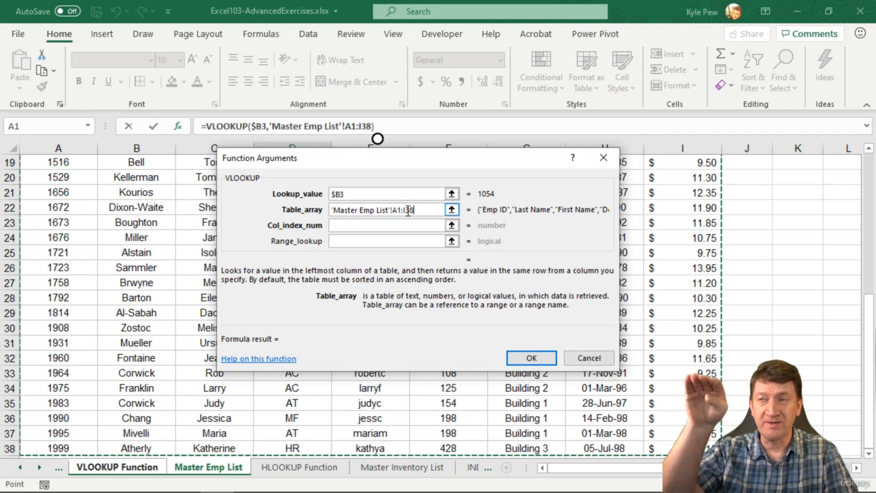
drag(416, 210, 391, 210)
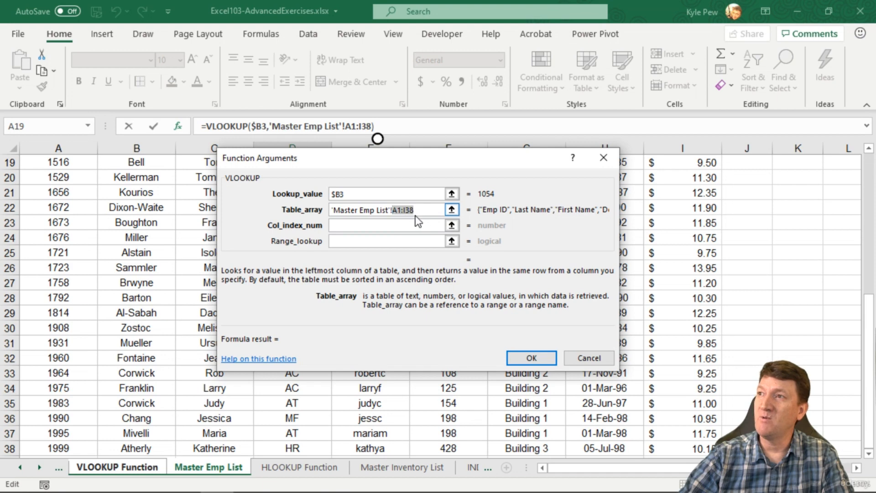
key(F4)
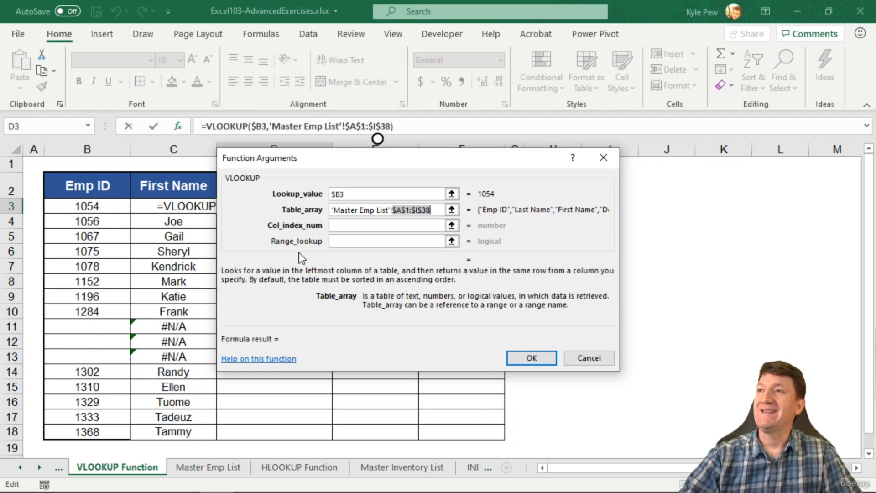
Check the Last Name column's position on the Master Emp List sheet and set Col_index_num to 2
drag(340, 170, 593, 220)
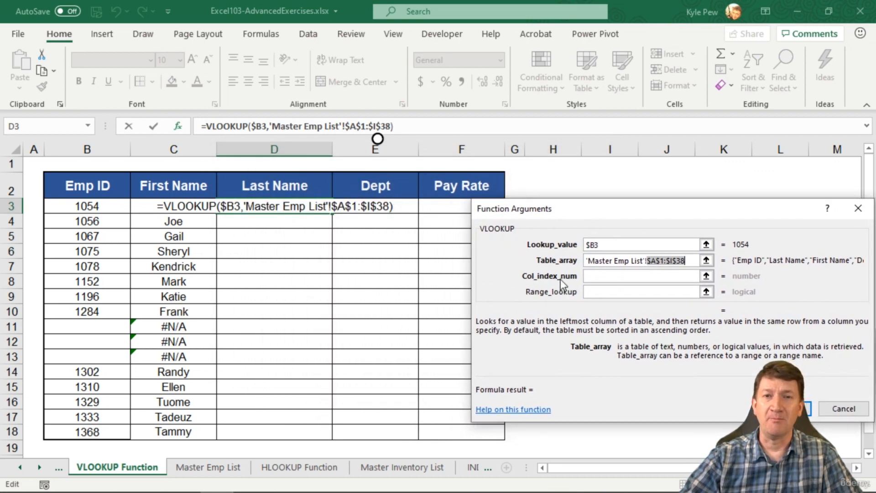
drag(564, 214, 538, 216)
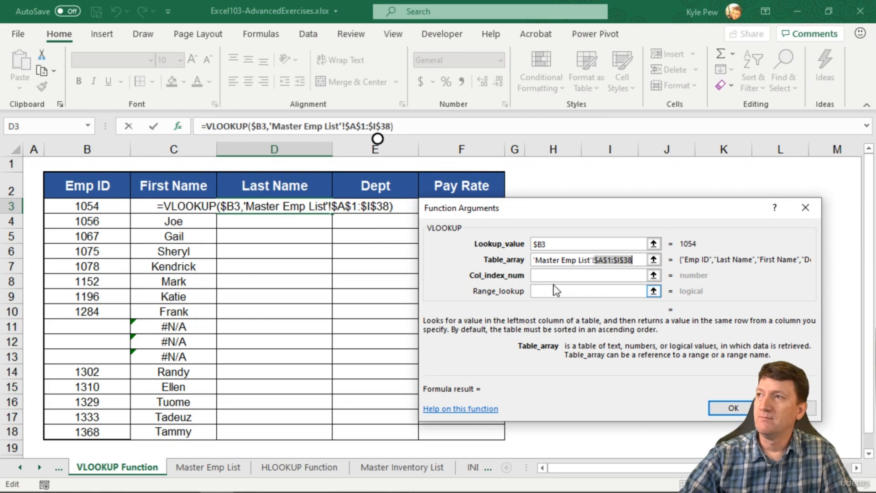
click(545, 276)
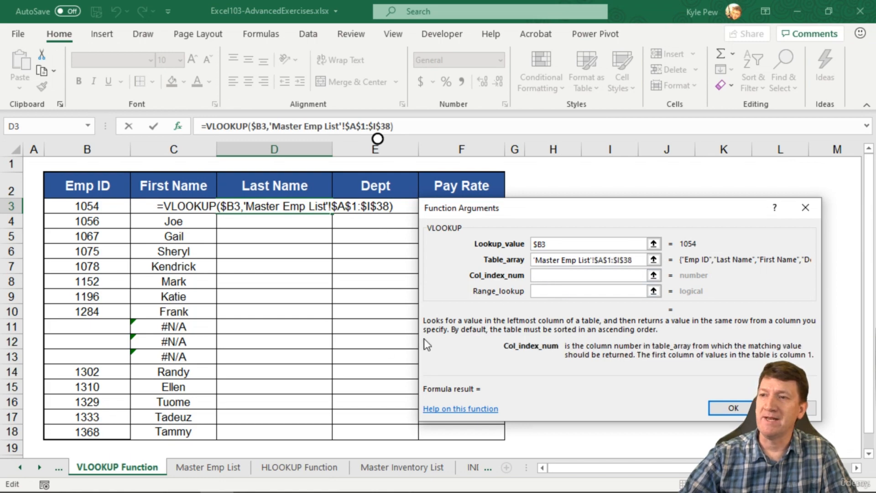
click(219, 469)
scroll(330, 253, up, 6)
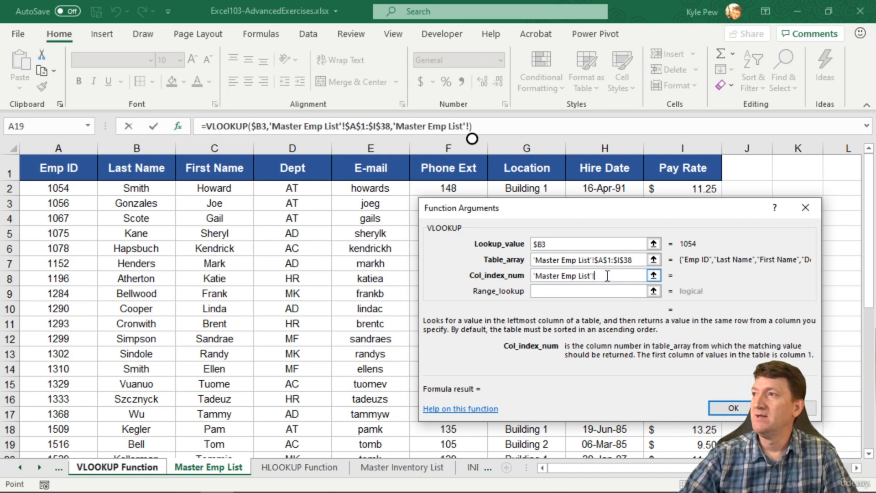
drag(606, 276, 531, 275)
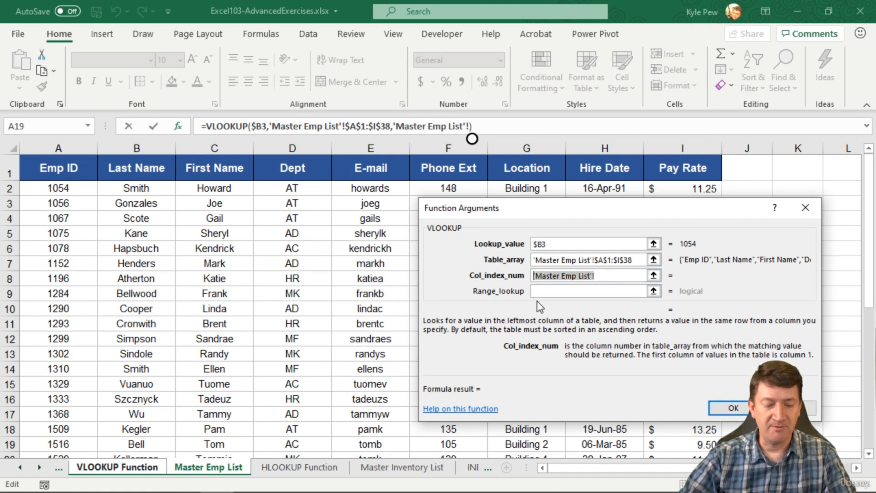
text(2)
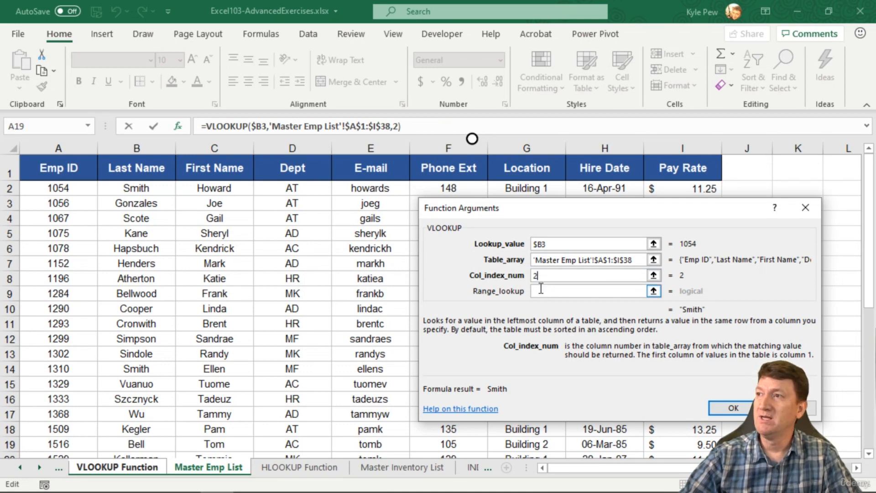
Set the VLOOKUP's Range_lookup to false for an exact match
click(536, 292)
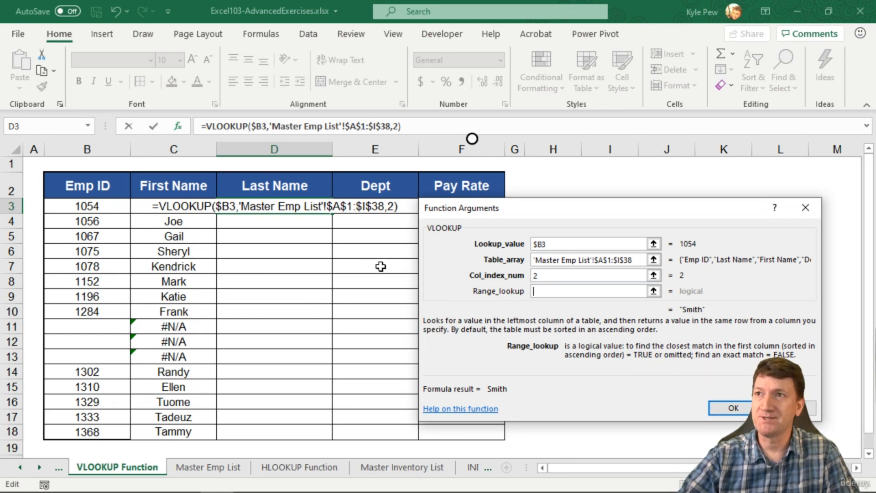
click(550, 290)
text(false)
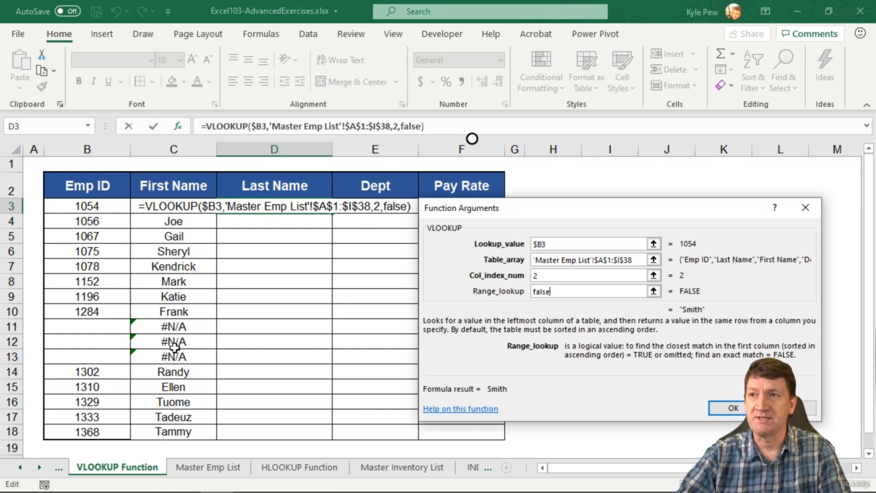
key(ctrl+2)
drag(126, 311, 222, 367)
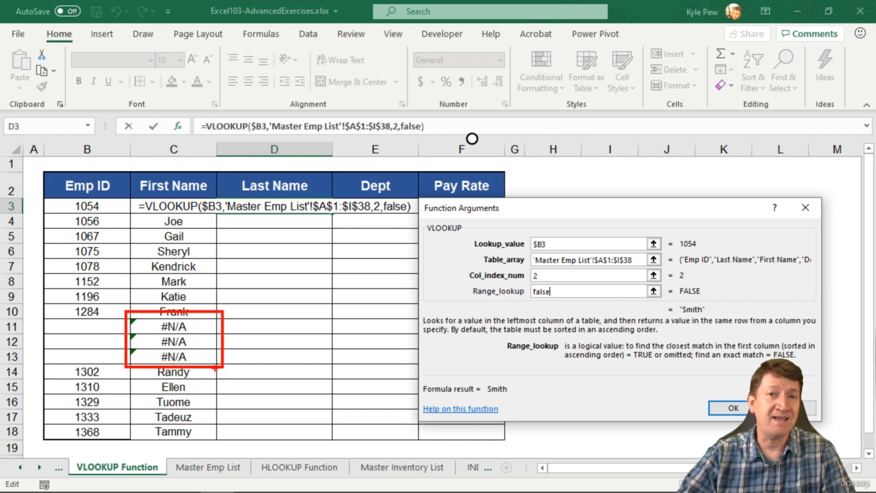
drag(39, 318, 129, 366)
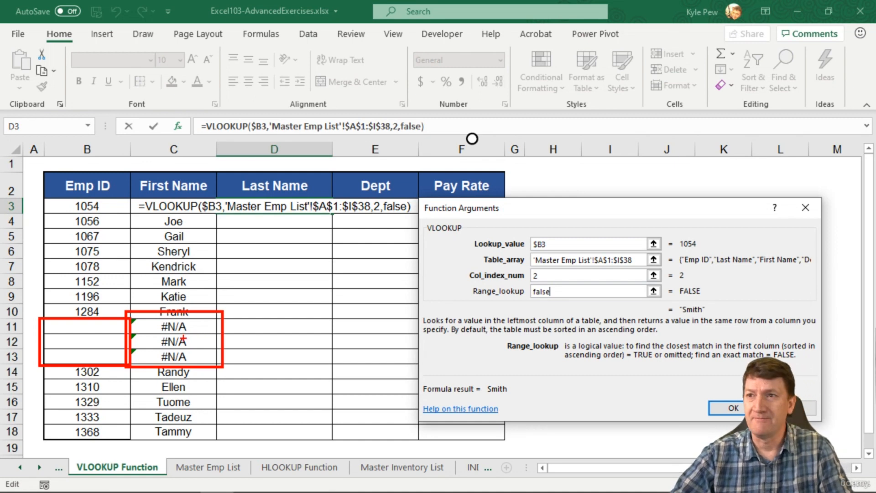
key(Escape)
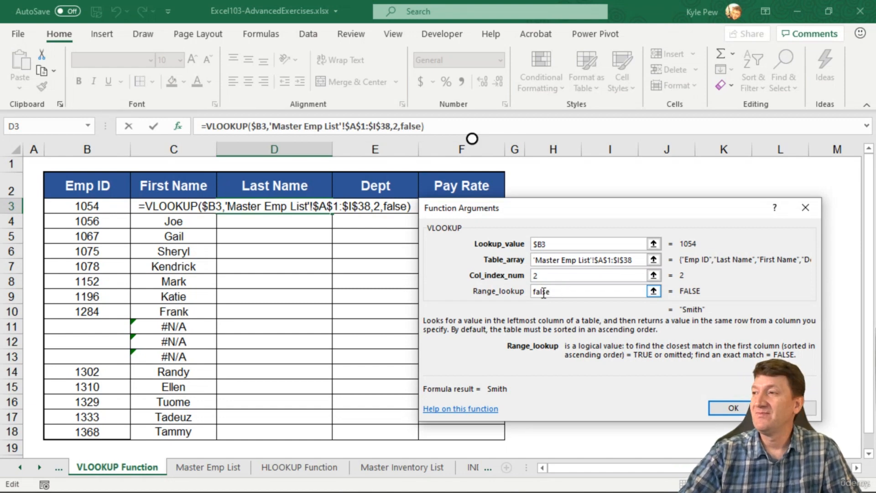
Accept the VLOOKUP formula in D3 and fill it down the Last Name column through D18
click(732, 407)
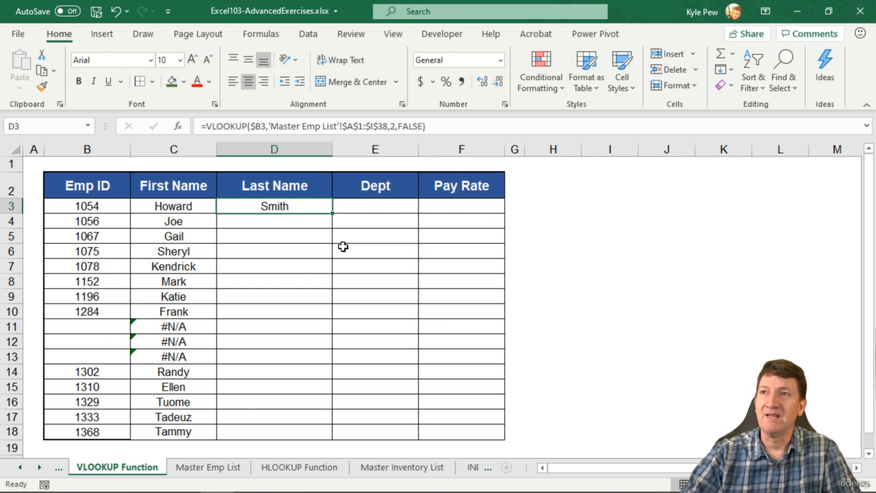
drag(332, 213, 317, 443)
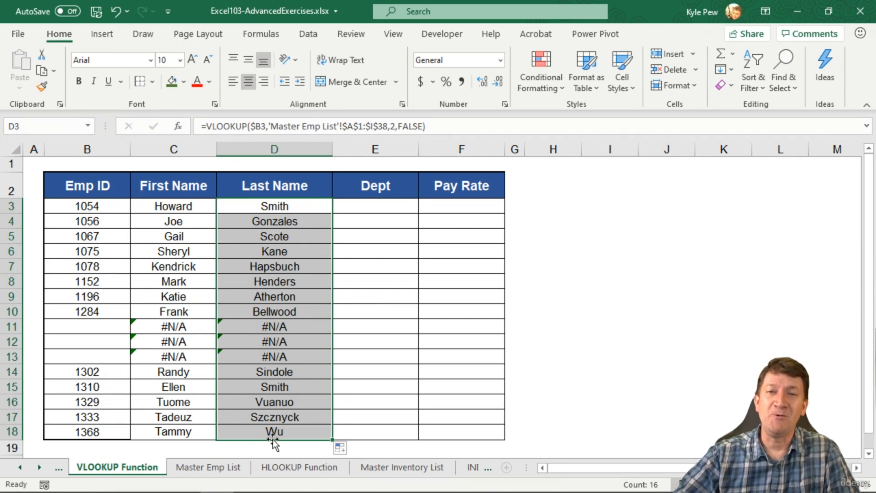
click(363, 206)
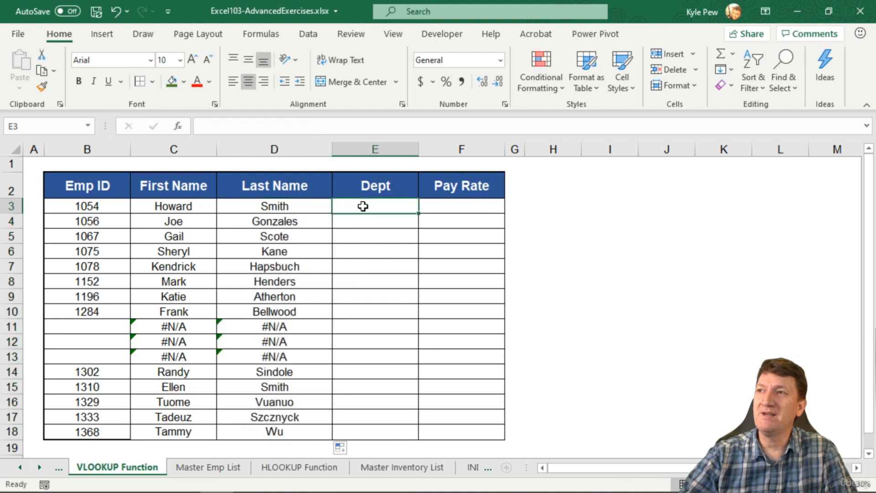
click(480, 210)
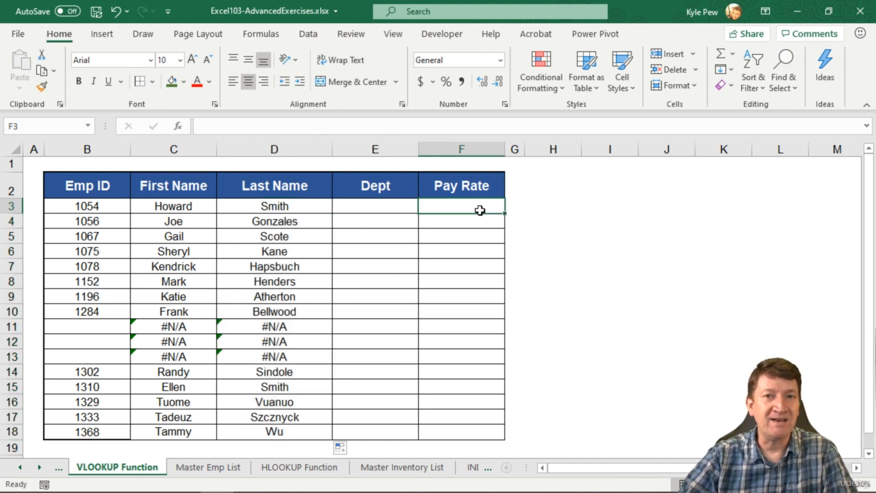